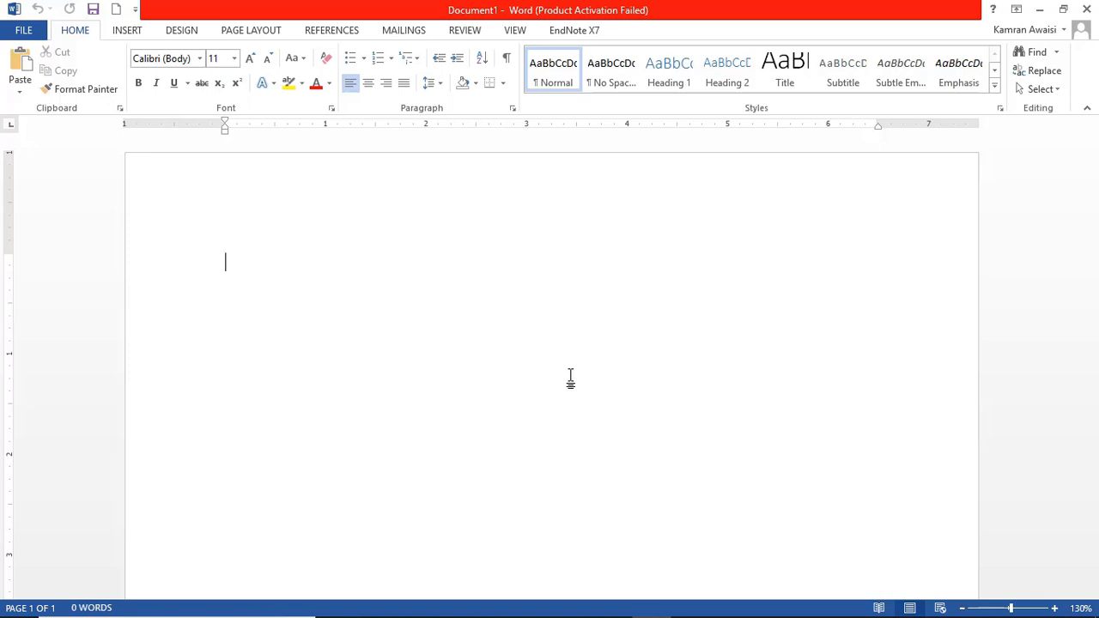
Step: Switch to Chrome, search Google for "ifogsim toolkit" and open the Cloudslab/iFogSim GitHub repository
{"action": "left_click", "coordinate": [542, 603]}
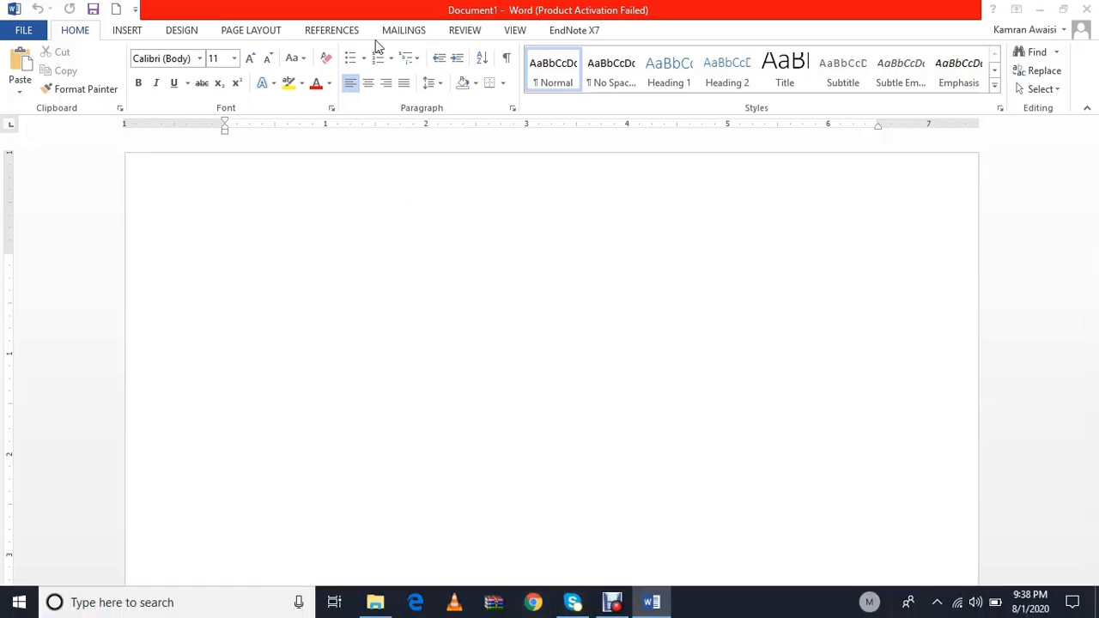
{"action": "left_click", "coordinate": [186, 14]}
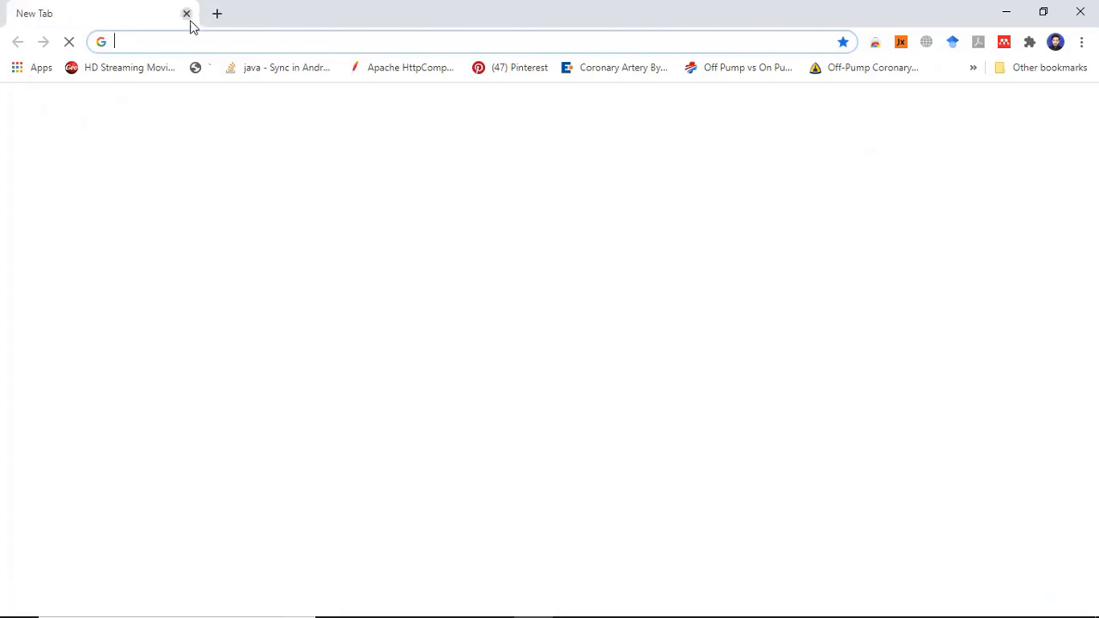
{"action": "type", "text": "ifog"}
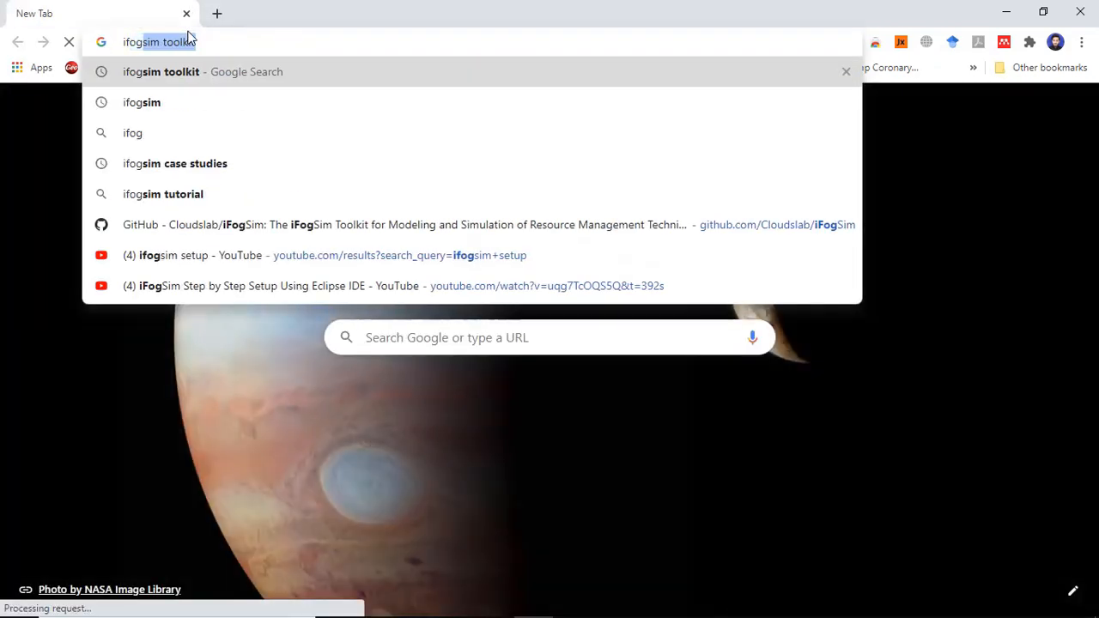
{"action": "key", "text": "Return"}
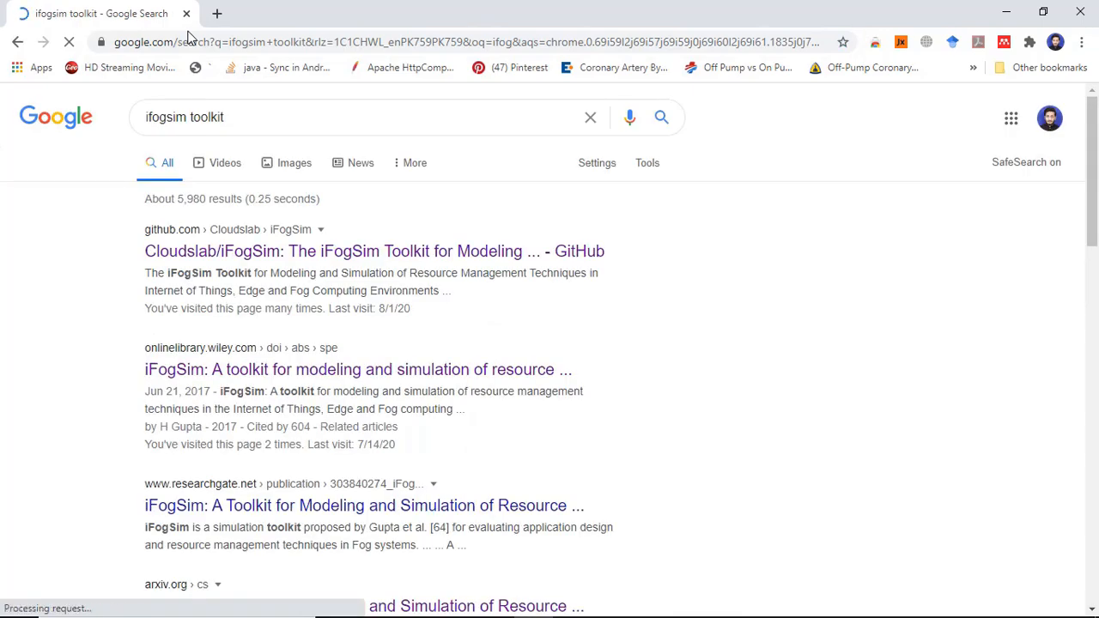
{"action": "left_click", "coordinate": [168, 261]}
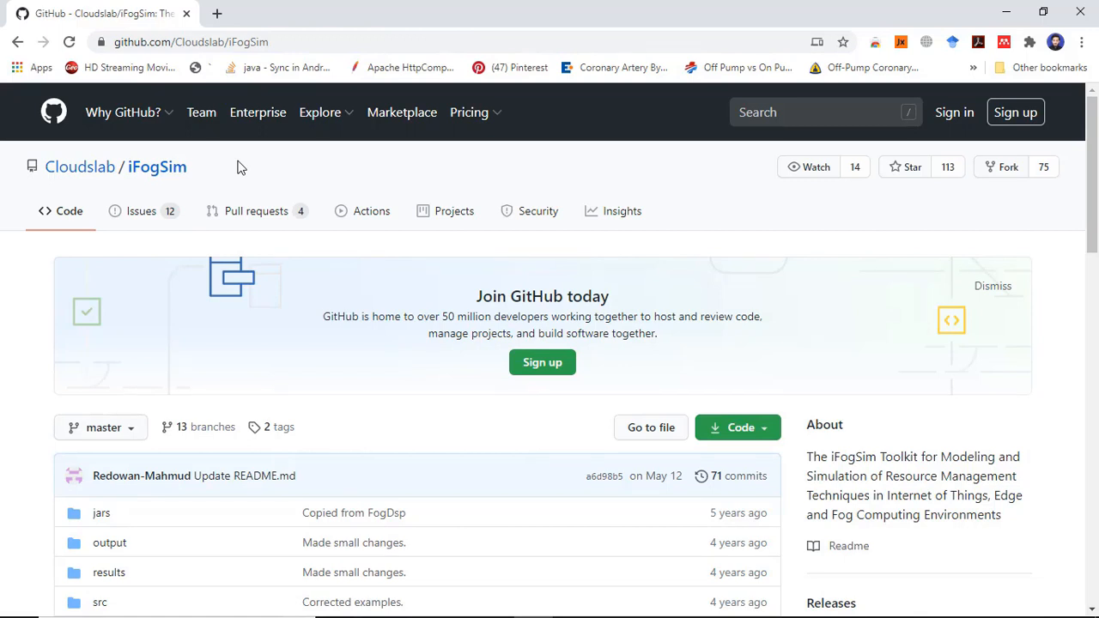
Step: Look through the iFogSim repository's file list and its README instructions on running the toolkit
{"action": "scroll", "coordinate": [242, 405], "scroll_direction": "down", "scroll_amount": 2}
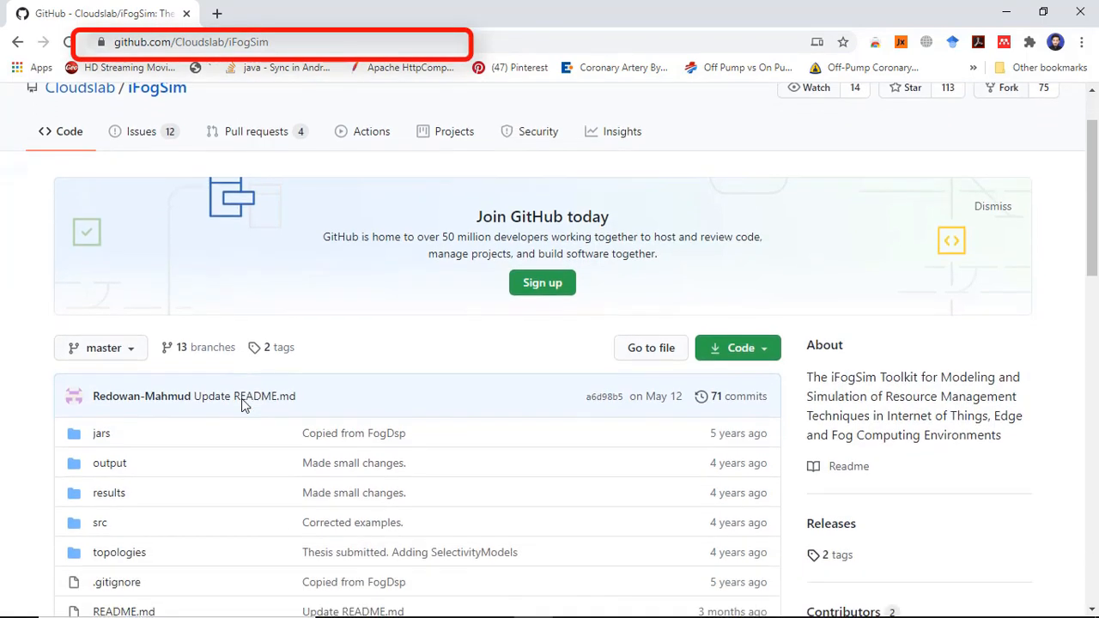
{"action": "scroll", "coordinate": [244, 400], "scroll_direction": "down", "scroll_amount": 2}
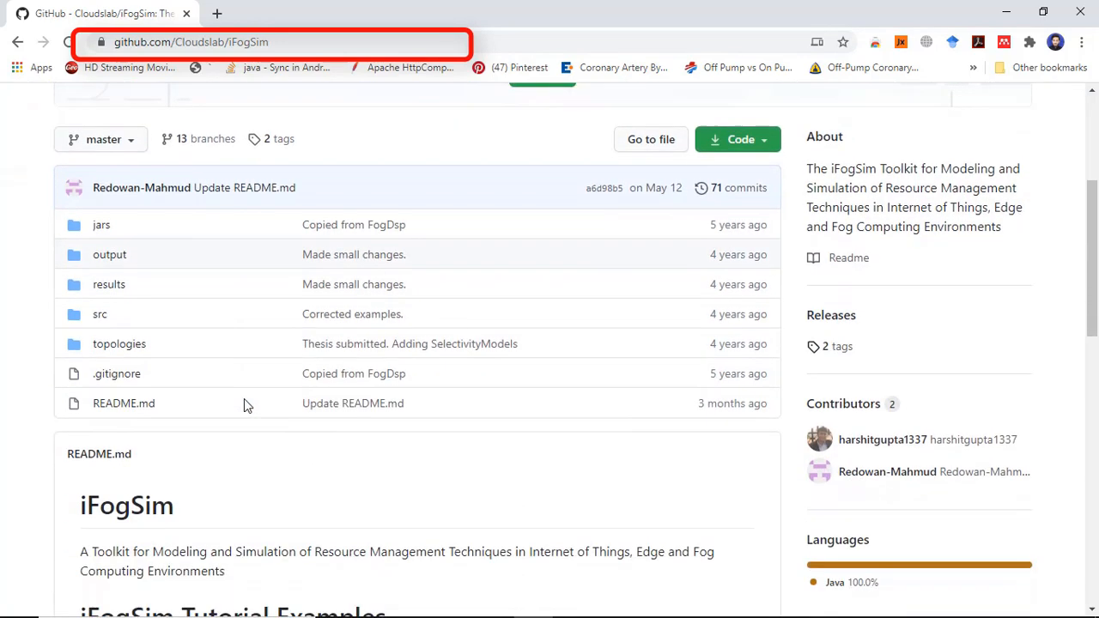
{"action": "scroll", "coordinate": [244, 404], "scroll_direction": "down", "scroll_amount": 3}
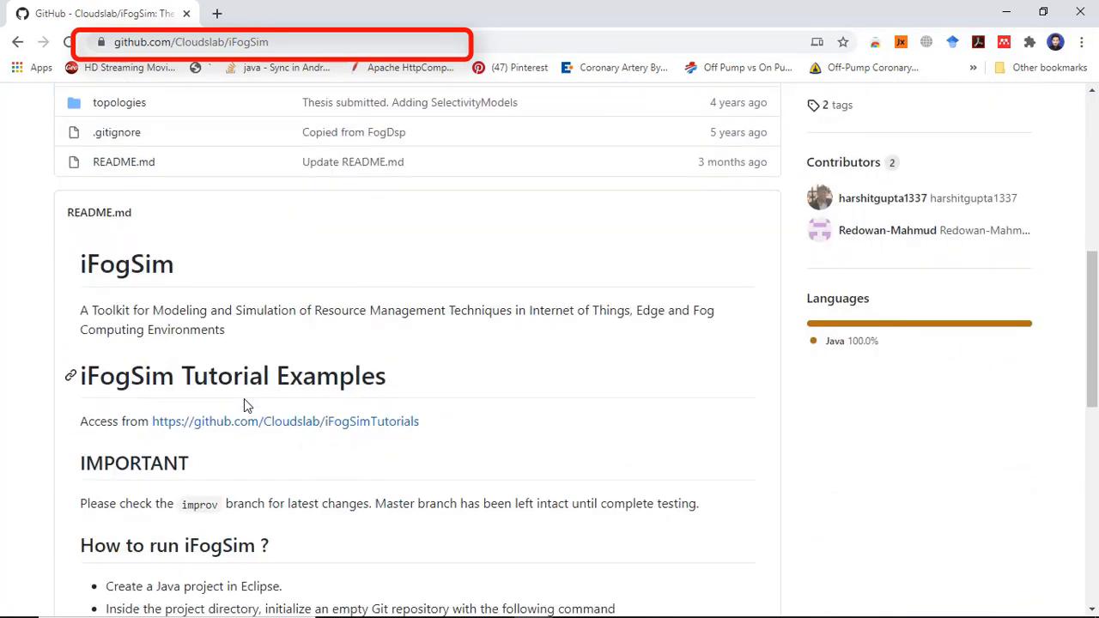
{"action": "scroll", "coordinate": [244, 398], "scroll_direction": "down", "scroll_amount": 1}
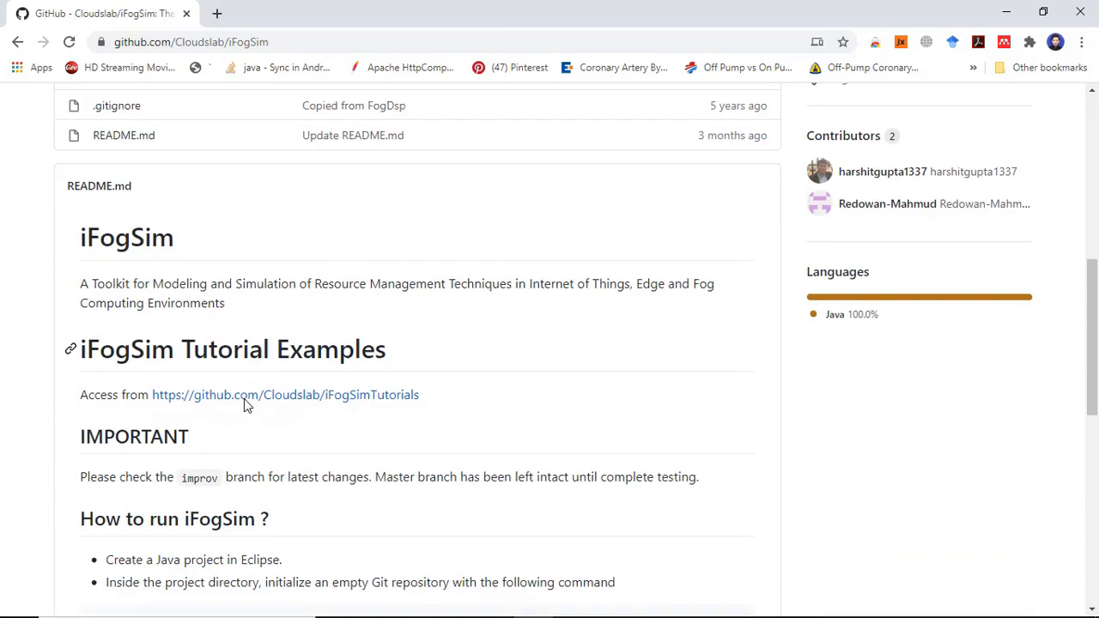
{"action": "scroll", "coordinate": [244, 398], "scroll_direction": "down", "scroll_amount": 2}
{"action": "scroll", "coordinate": [244, 398], "scroll_direction": "down", "scroll_amount": 3}
{"action": "scroll", "coordinate": [762, 231], "scroll_direction": "up", "scroll_amount": 9}
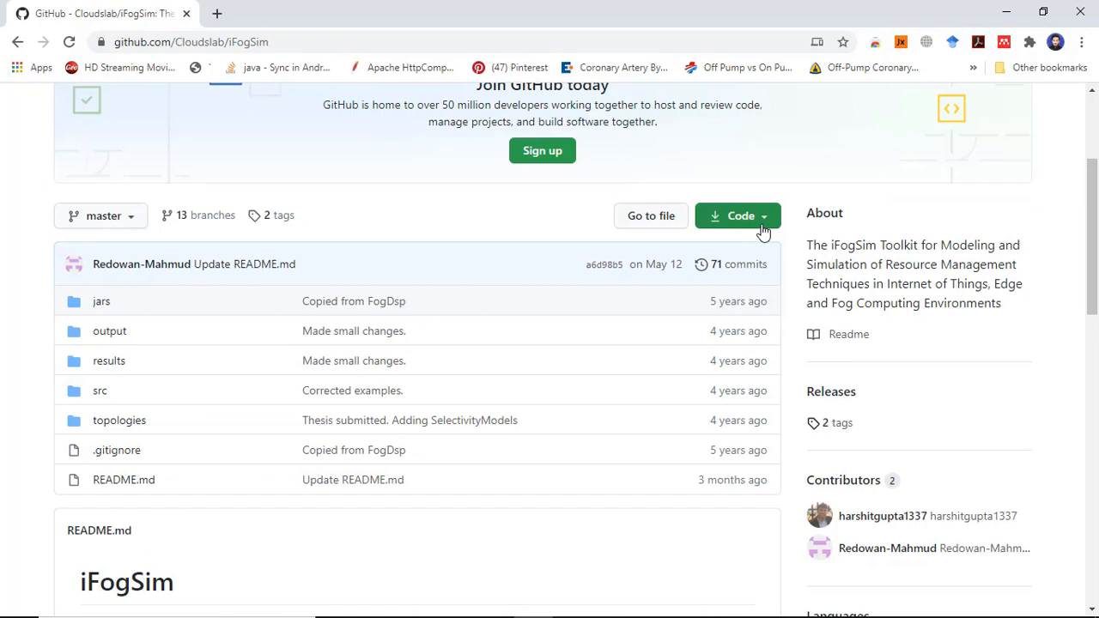
Step: Try downloading the iFogSim repository as a ZIP archive, cancel the save and minimise the browser
{"action": "left_click", "coordinate": [760, 225]}
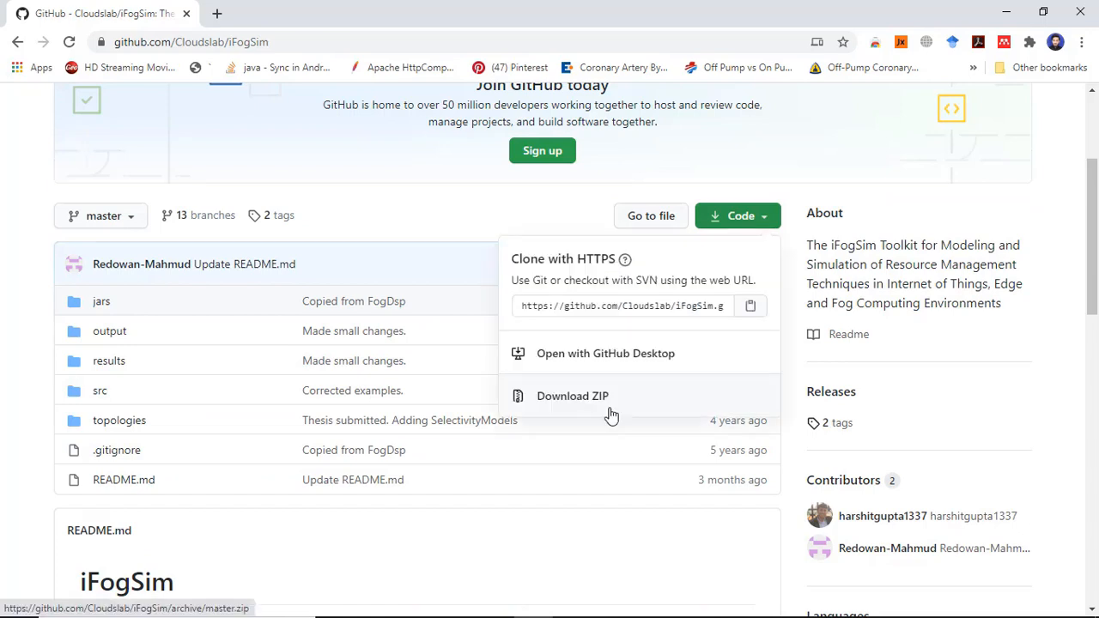
{"action": "left_click", "coordinate": [611, 414]}
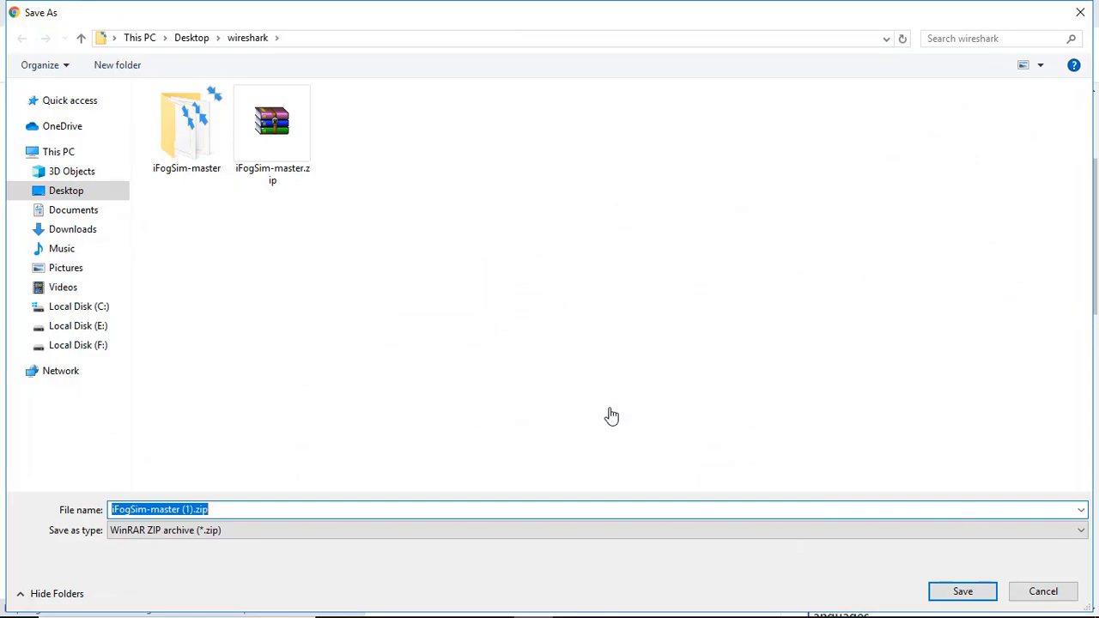
{"action": "key", "text": "Escape"}
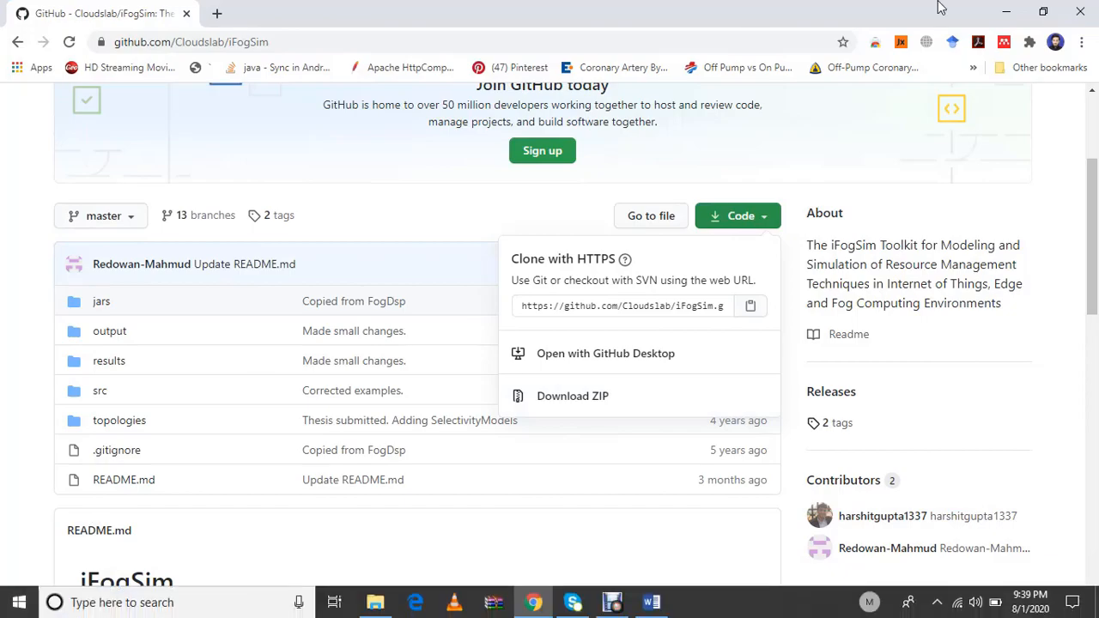
{"action": "left_click", "coordinate": [1007, 11]}
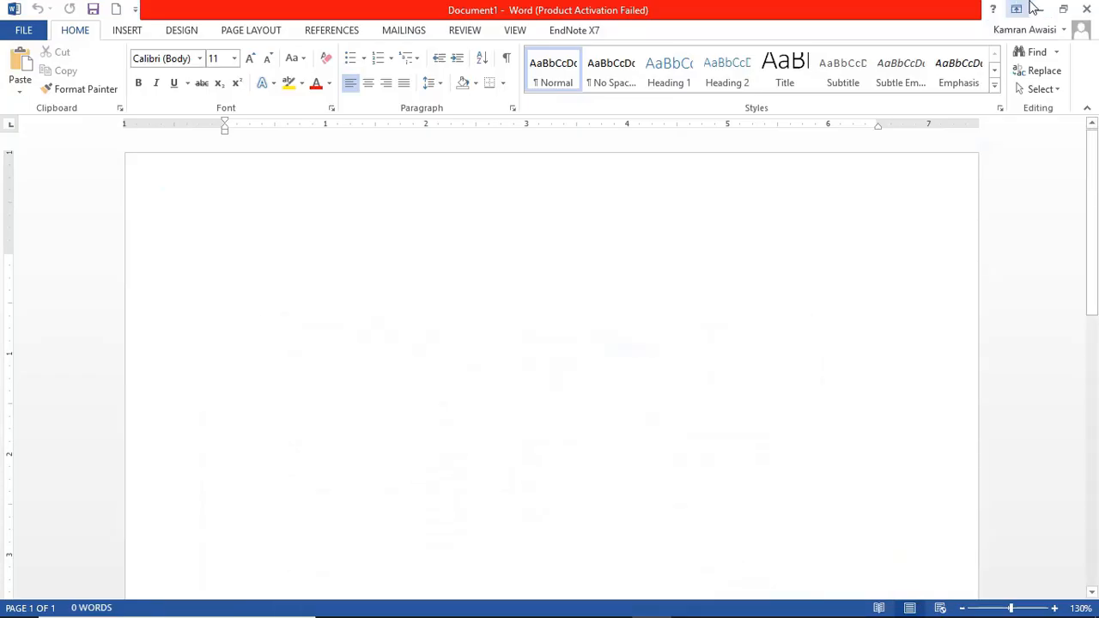
Step: Launch Eclipse IDE with the workspace E:\MS\workspace and close the Welcome page
{"action": "mouse_move", "coordinate": [2, 616]}
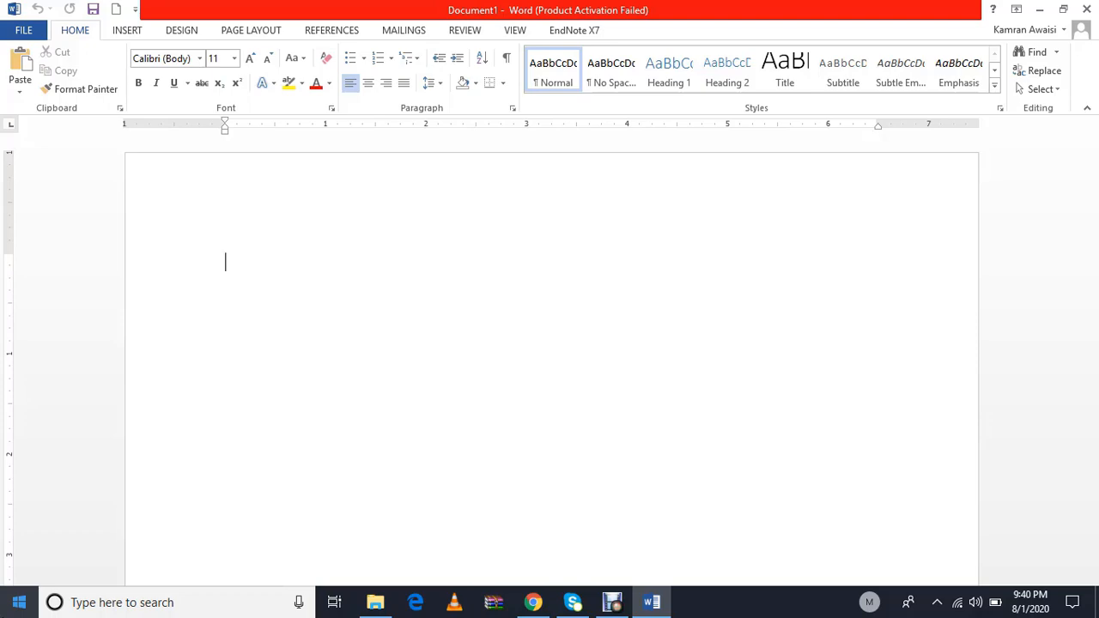
{"action": "key", "text": "super"}
{"action": "type", "text": "e"}
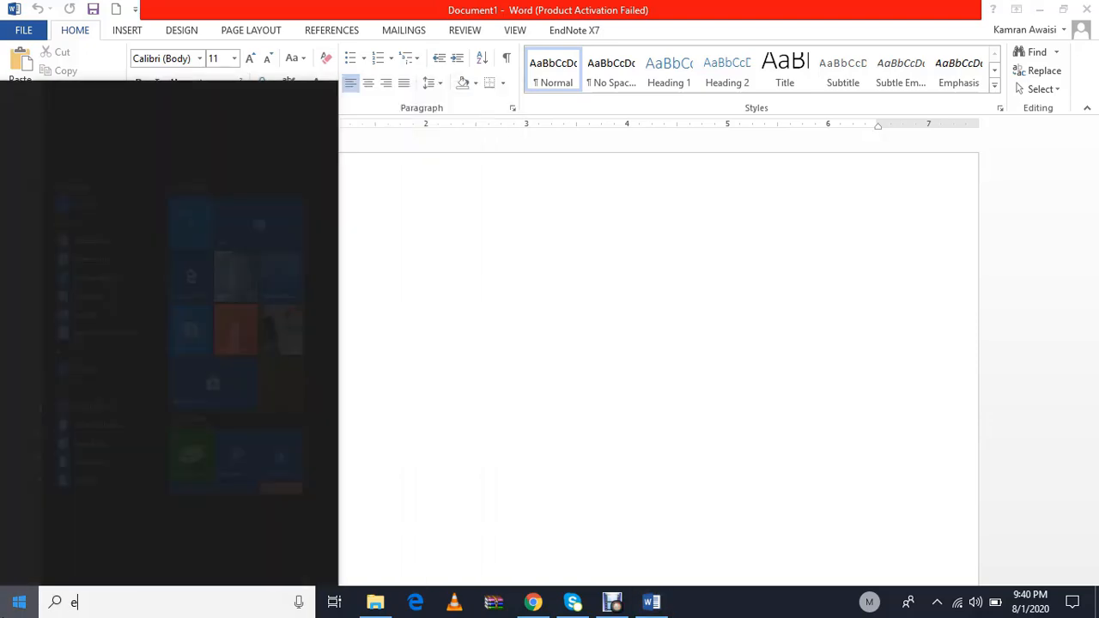
{"action": "type", "text": "clip"}
{"action": "key", "text": "Return"}
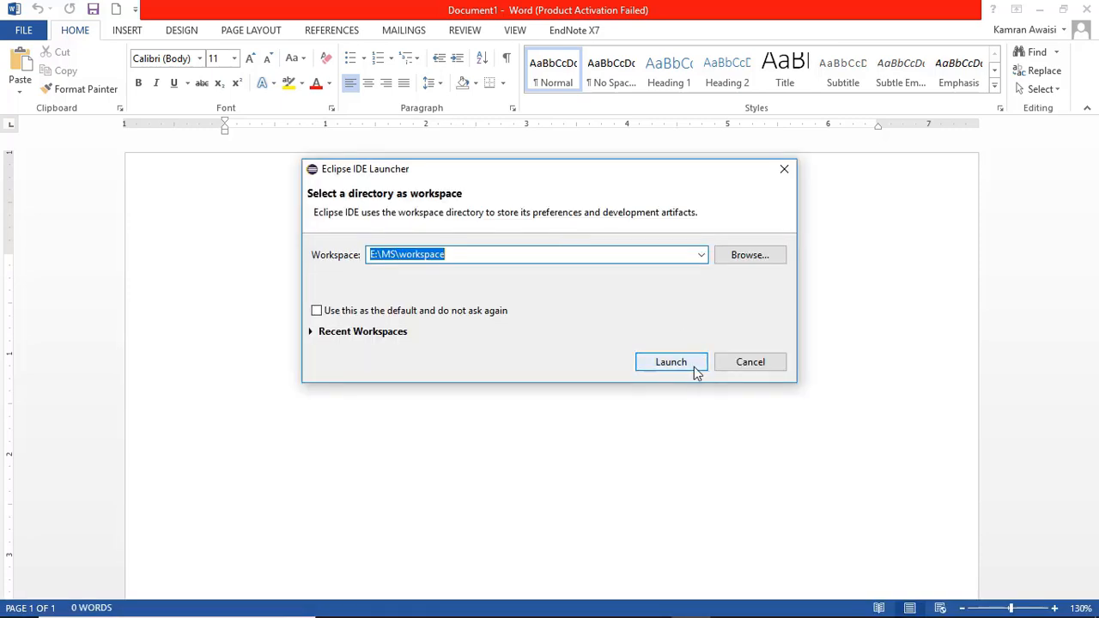
{"action": "left_click", "coordinate": [670, 362]}
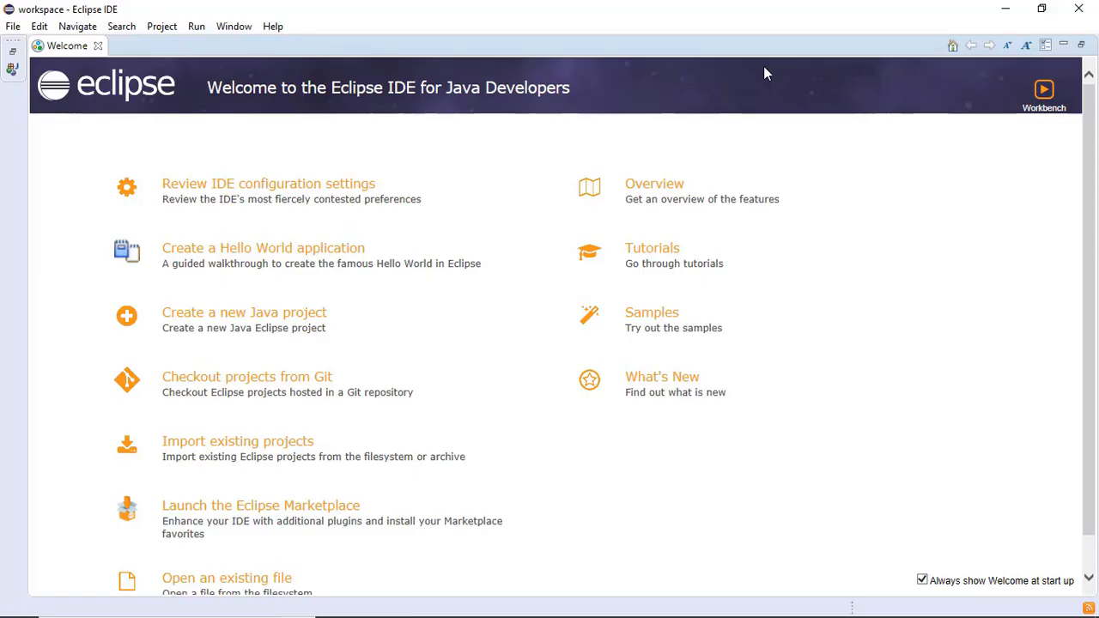
{"action": "left_click", "coordinate": [97, 47]}
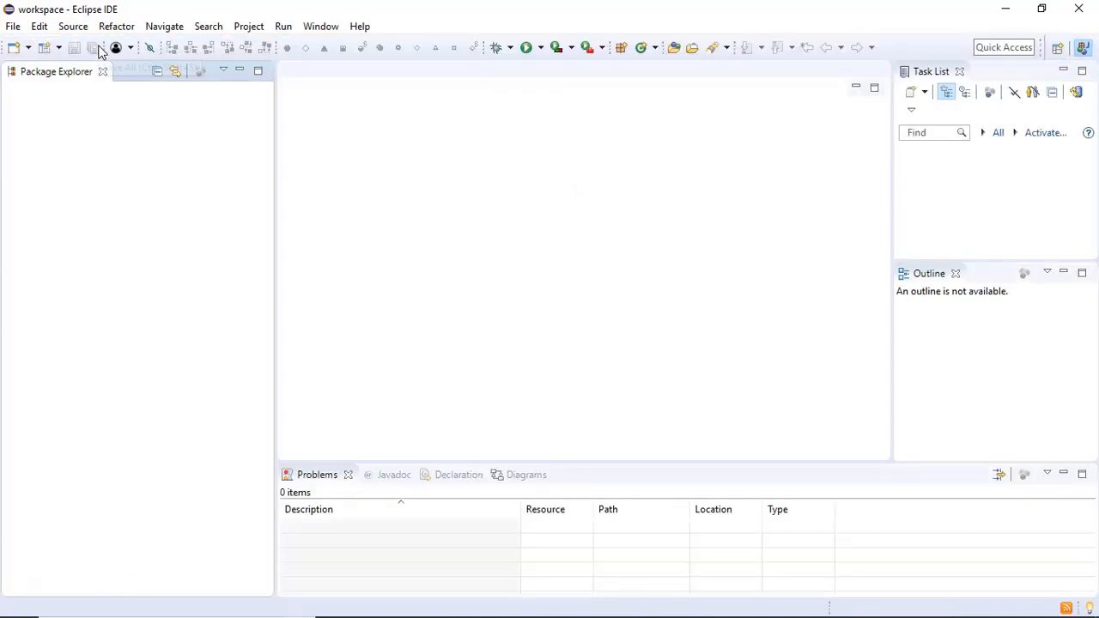
Step: Create a Java project from the existing iFogSim-master folder in Desktop\wireshark instead of the default location
{"action": "left_click", "coordinate": [12, 27]}
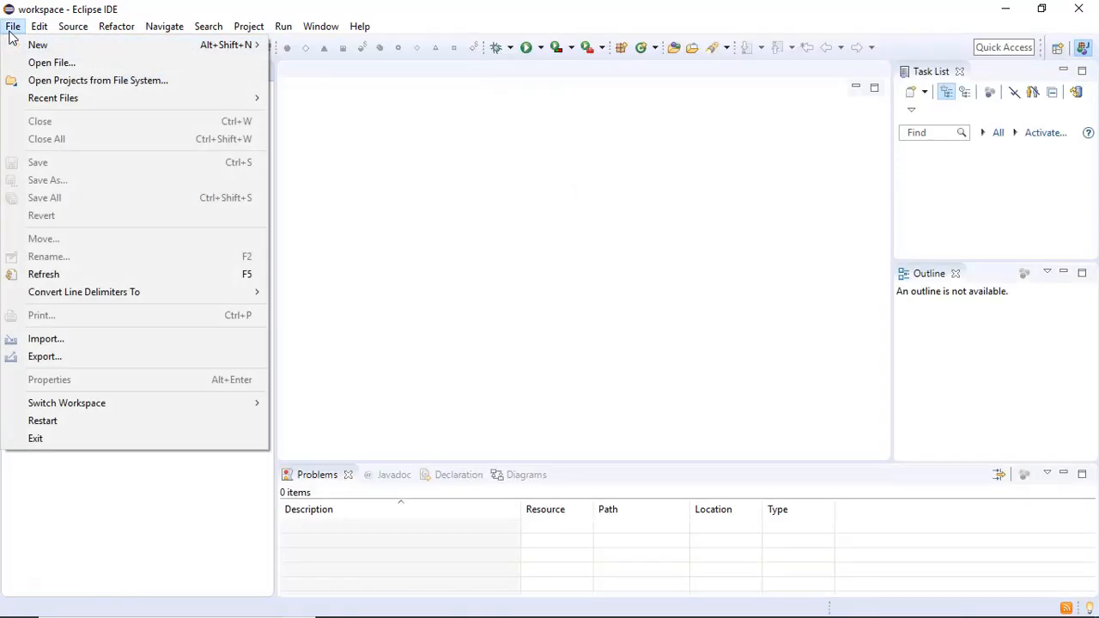
{"action": "mouse_move", "coordinate": [23, 49]}
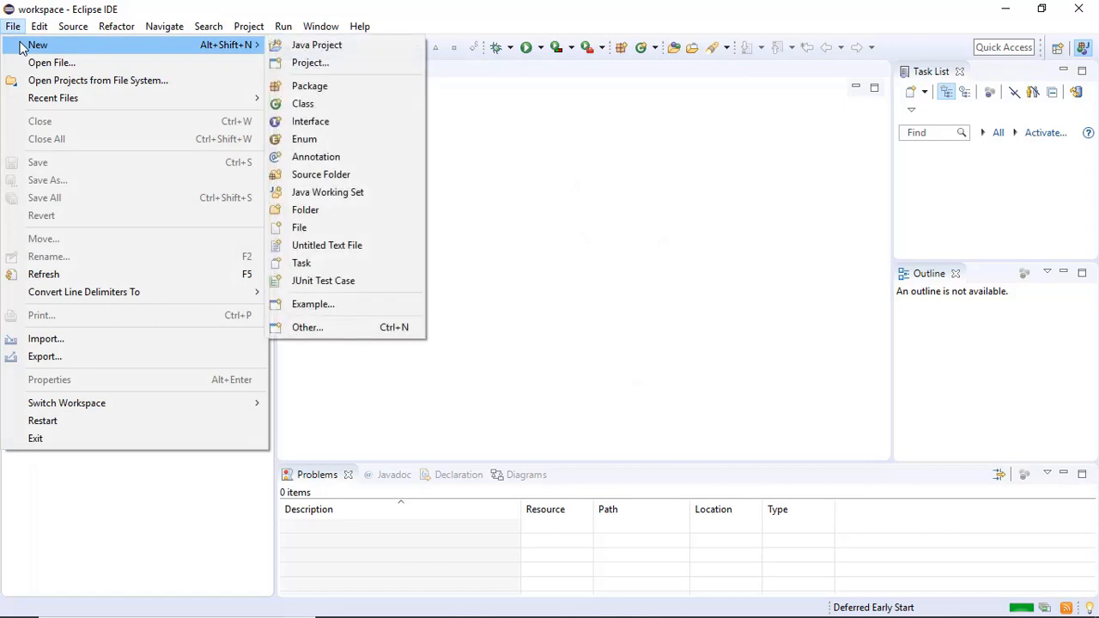
{"action": "left_click", "coordinate": [276, 48]}
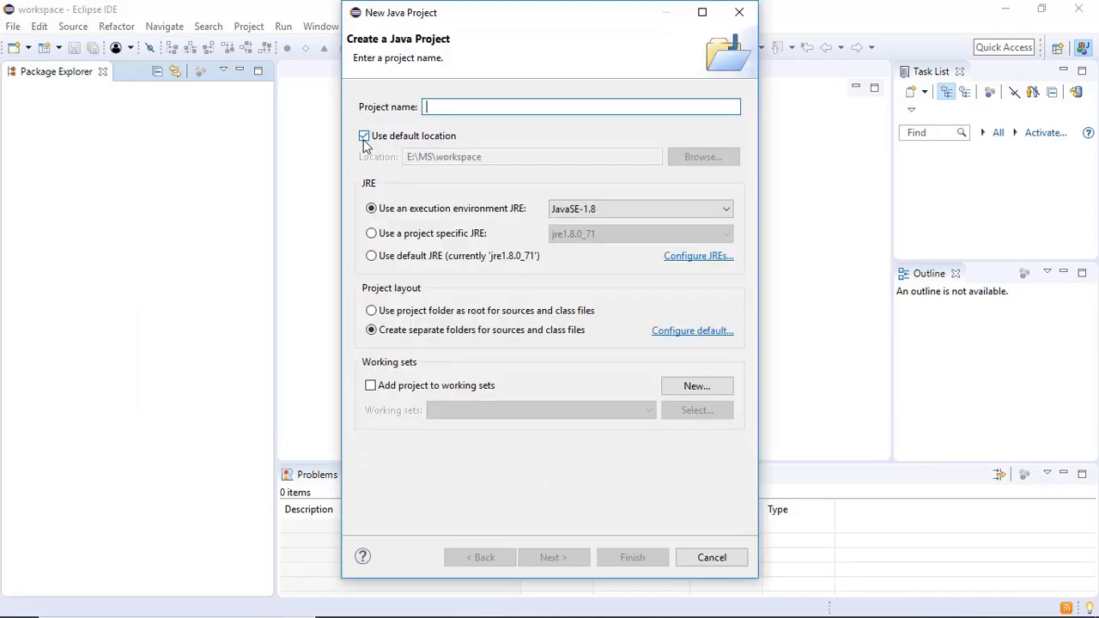
{"action": "left_click", "coordinate": [363, 140]}
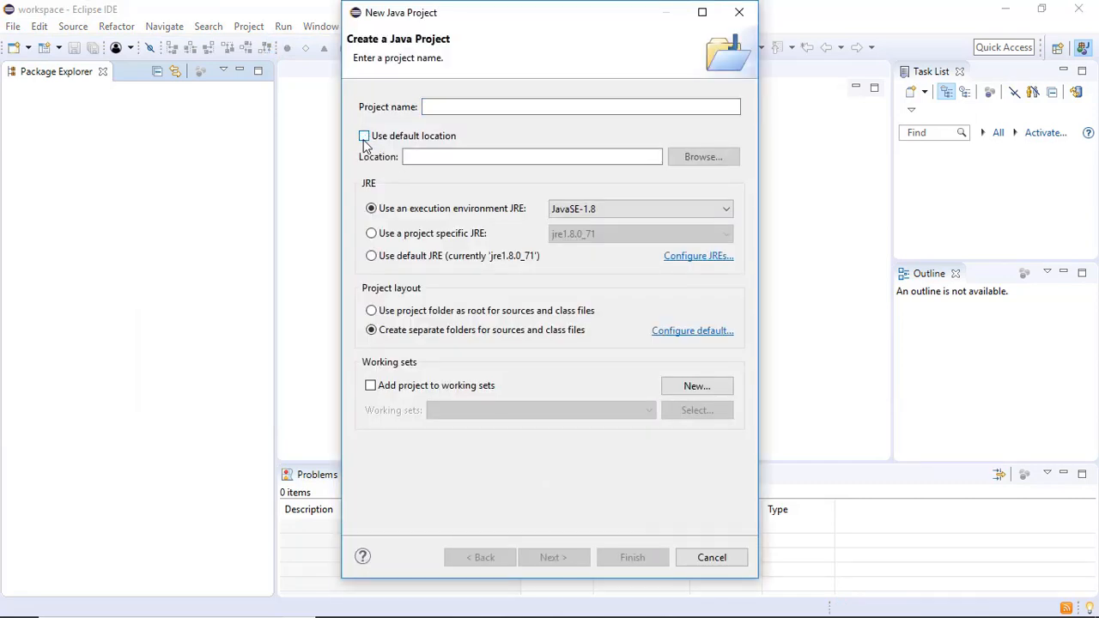
{"action": "left_click", "coordinate": [702, 157]}
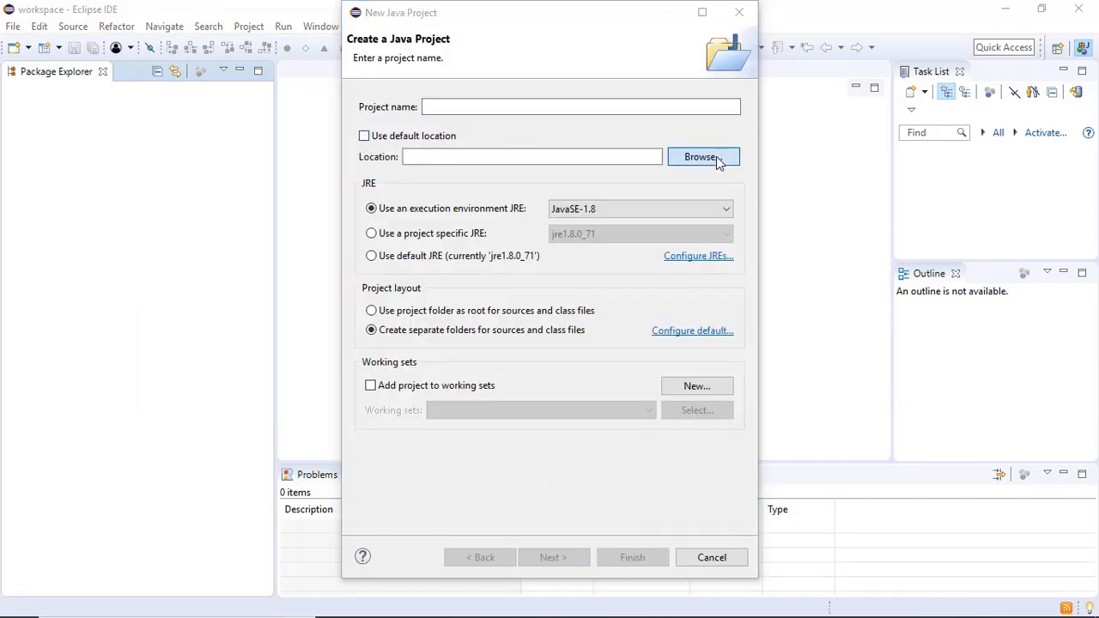
{"action": "left_click", "coordinate": [483, 63]}
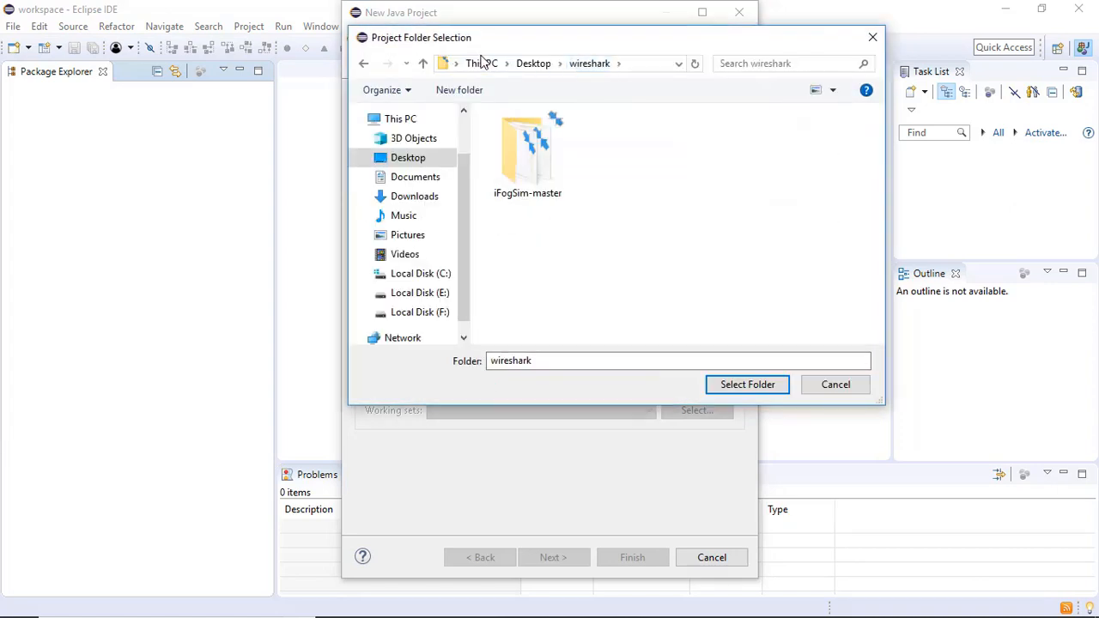
{"action": "left_click", "coordinate": [528, 142]}
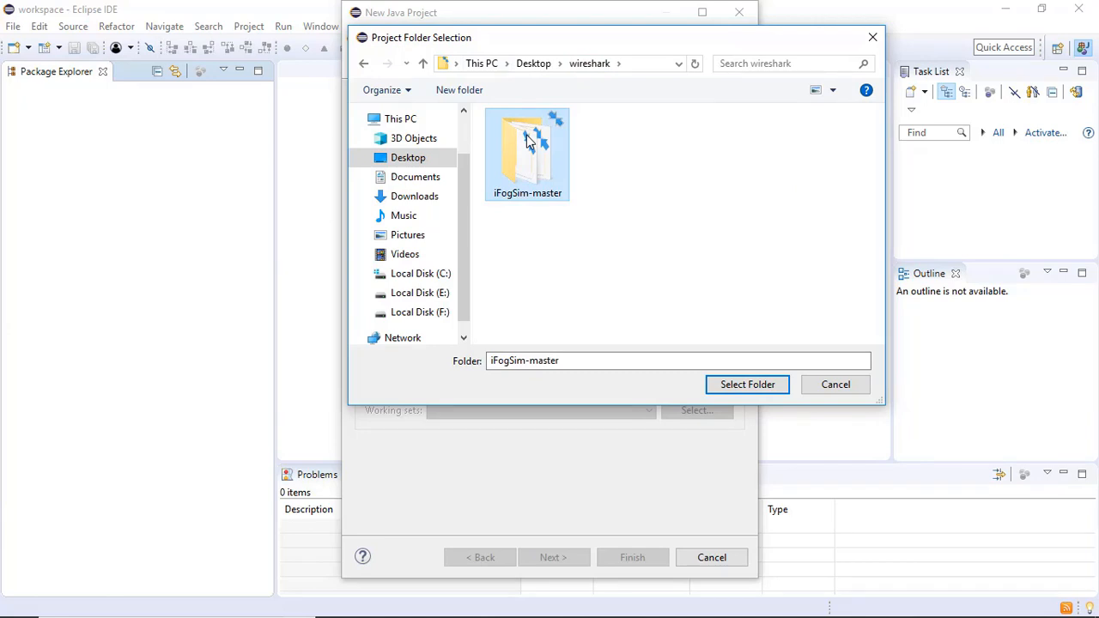
{"action": "left_click", "coordinate": [774, 384]}
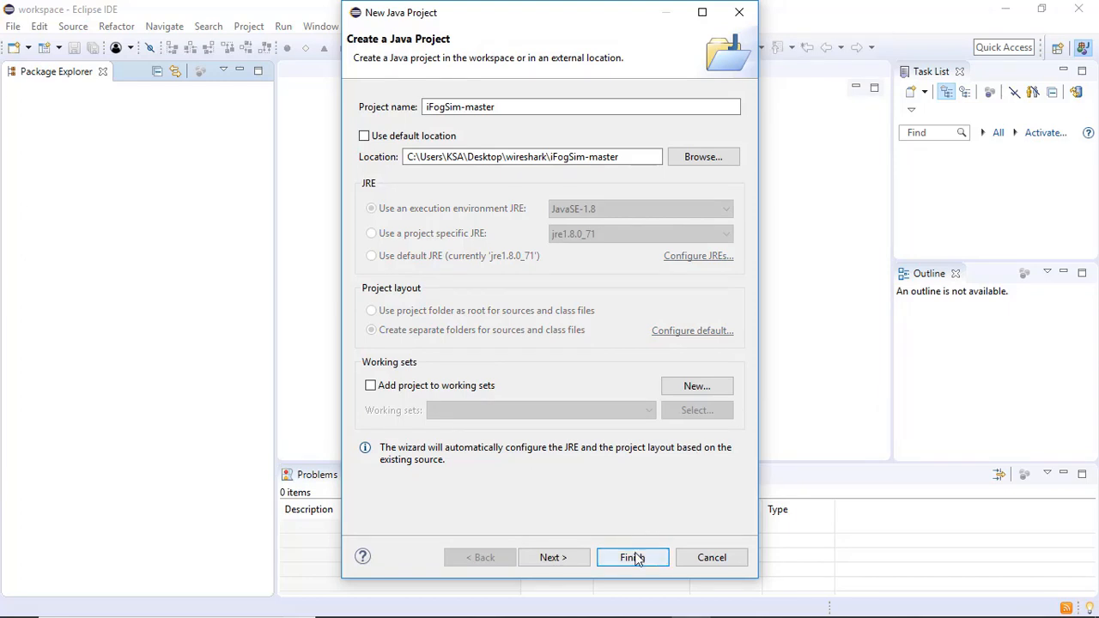
{"action": "left_click", "coordinate": [636, 559]}
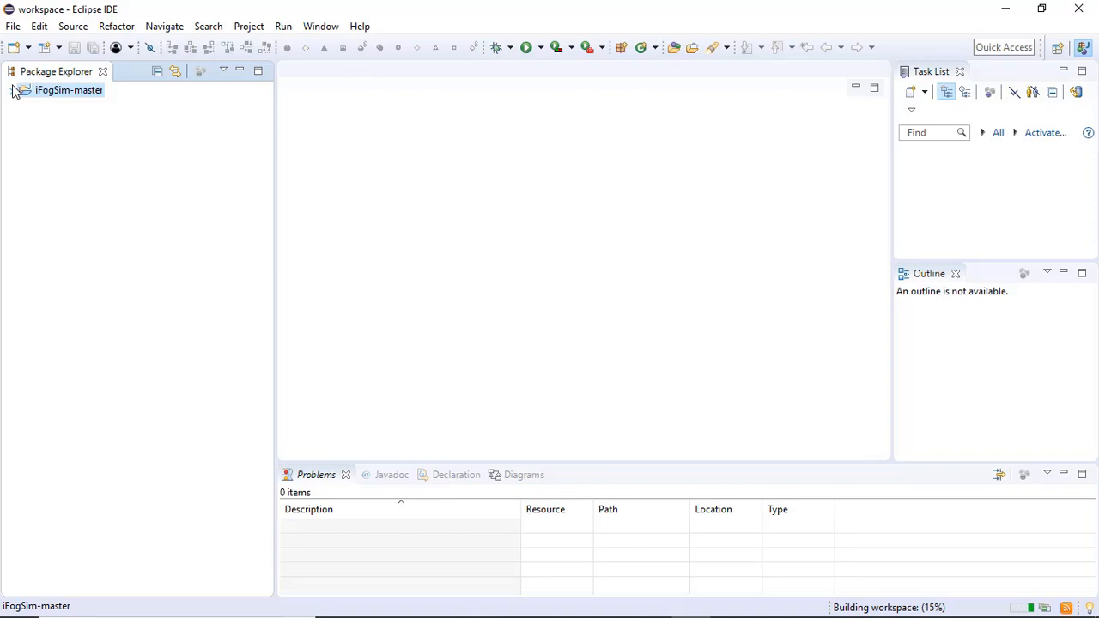
Step: Open DCNSFog.java from the org.fog.test.perfeval package in the iFogSim-master project's src folder
{"action": "left_click", "coordinate": [14, 91]}
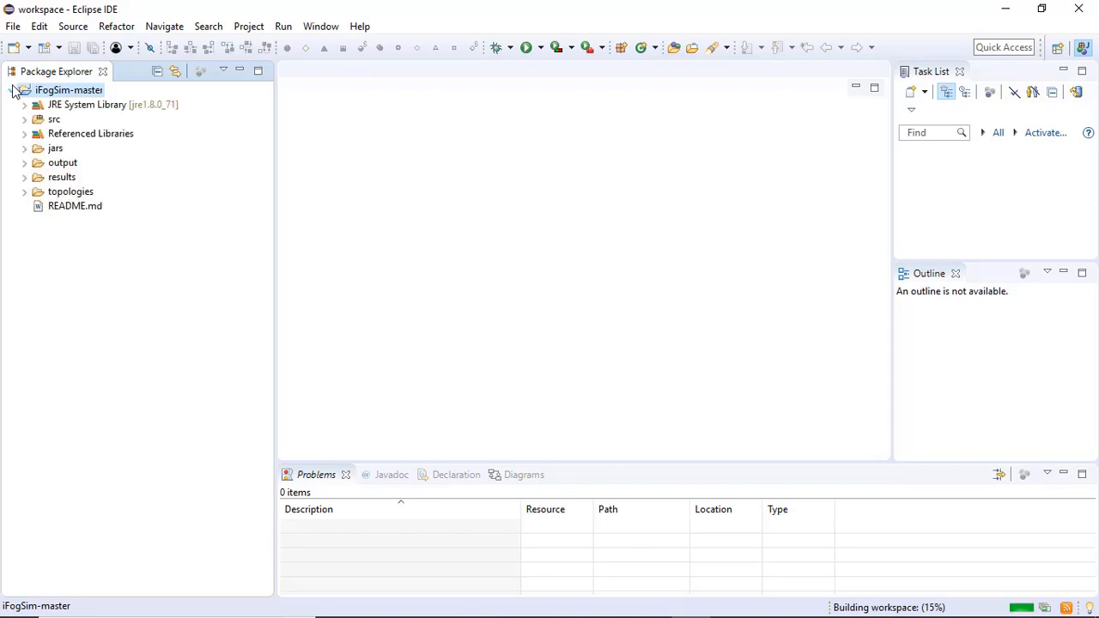
{"action": "left_click", "coordinate": [24, 120]}
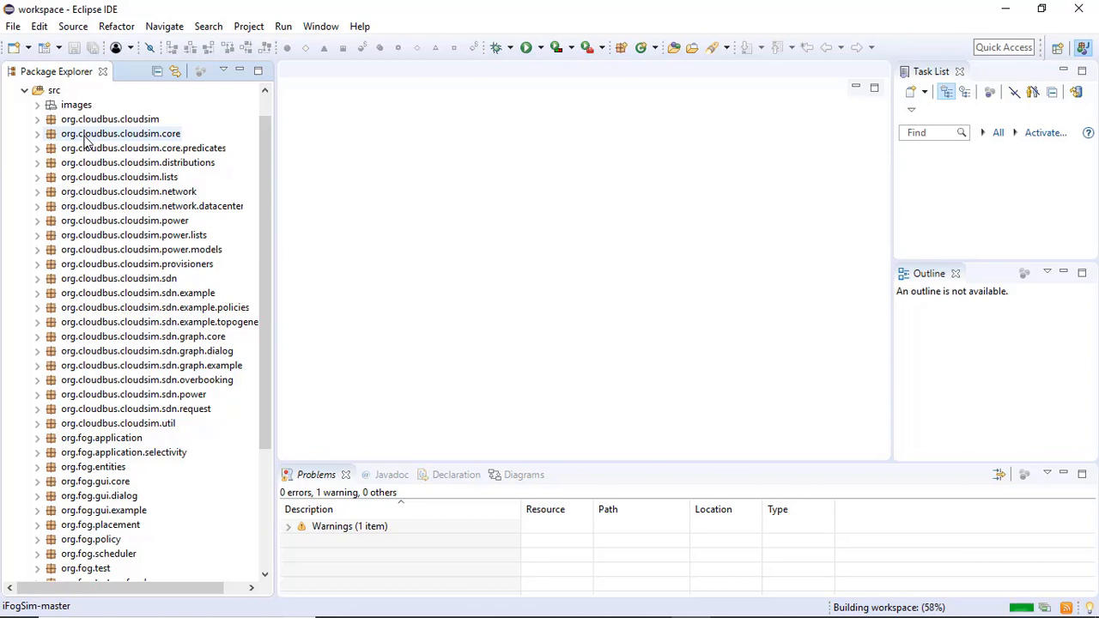
{"action": "scroll", "coordinate": [97, 432], "scroll_direction": "down", "scroll_amount": 4}
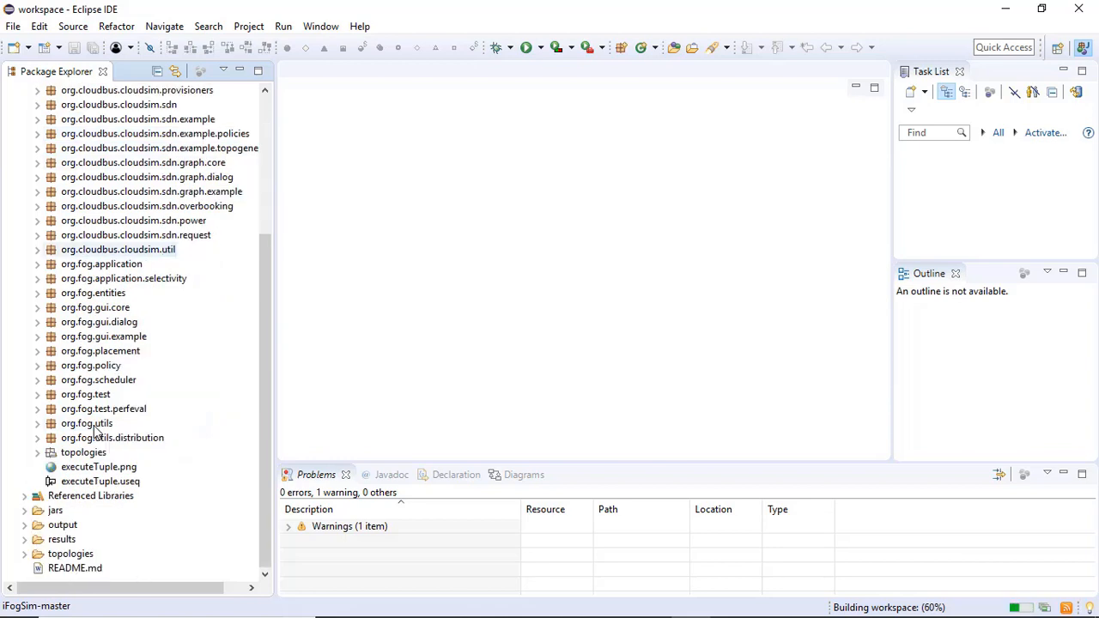
{"action": "left_click", "coordinate": [38, 410]}
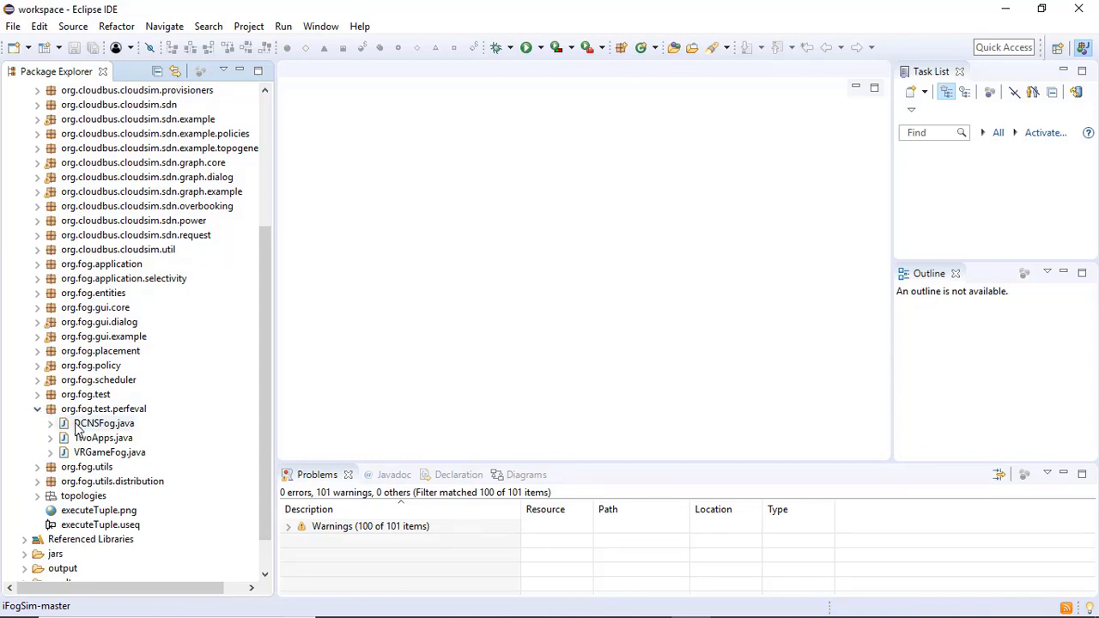
{"action": "left_click", "coordinate": [77, 425]}
{"action": "double_click", "coordinate": [77, 425]}
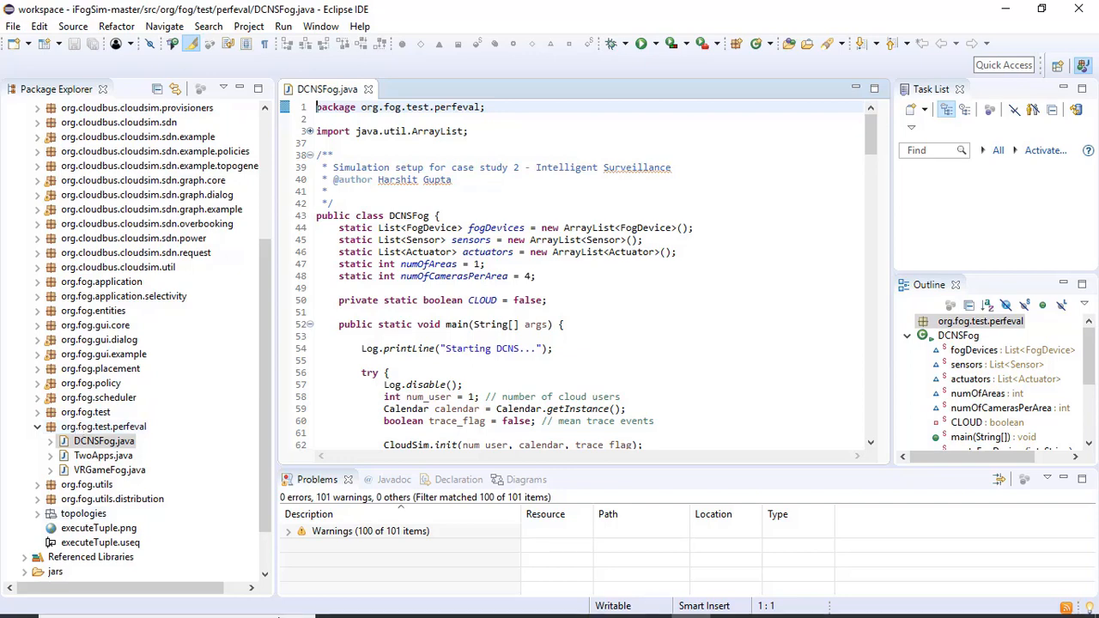
{"action": "mouse_move", "coordinate": [240, 609]}
{"action": "left_click", "coordinate": [611, 602]}
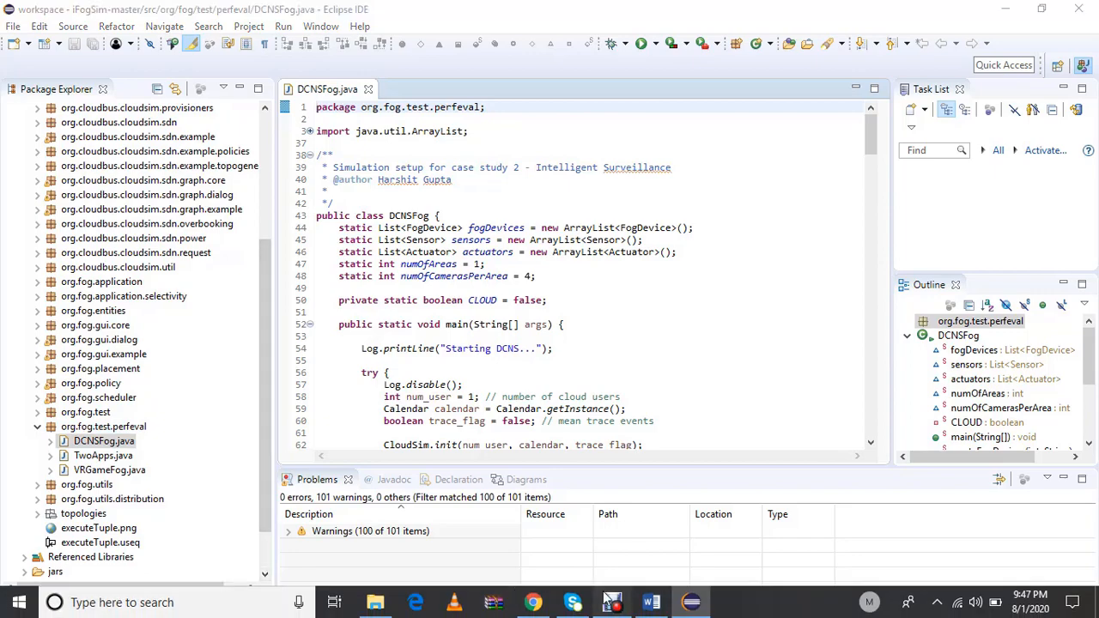